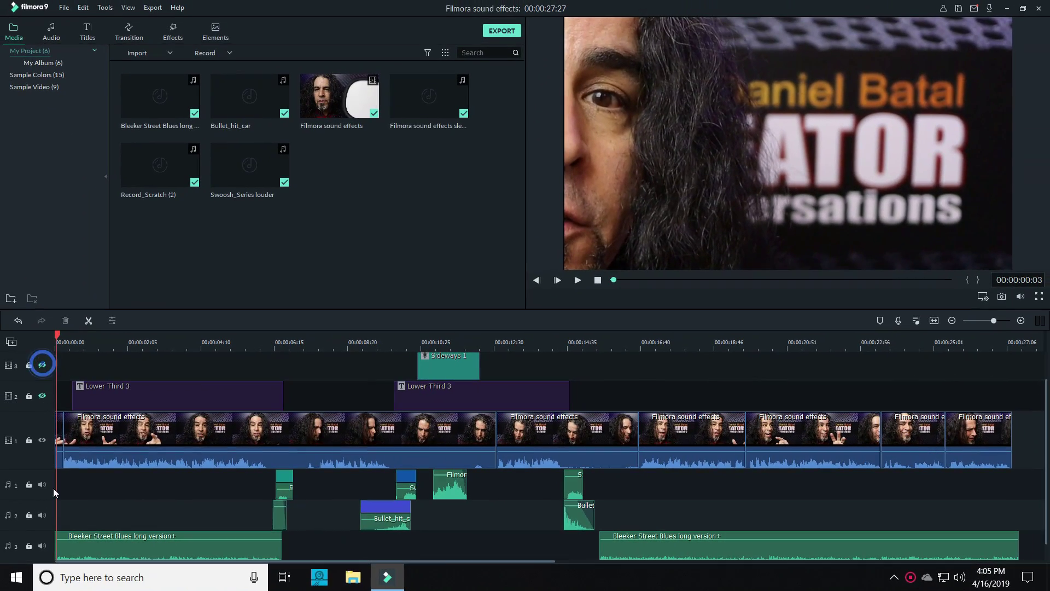
# Mute audio tracks 1 and 2, then scrub the intro to hear only Bleeker Street Blues
pyautogui.click(41, 485)
pyautogui.click(42, 516)
pyautogui.click(41, 546)
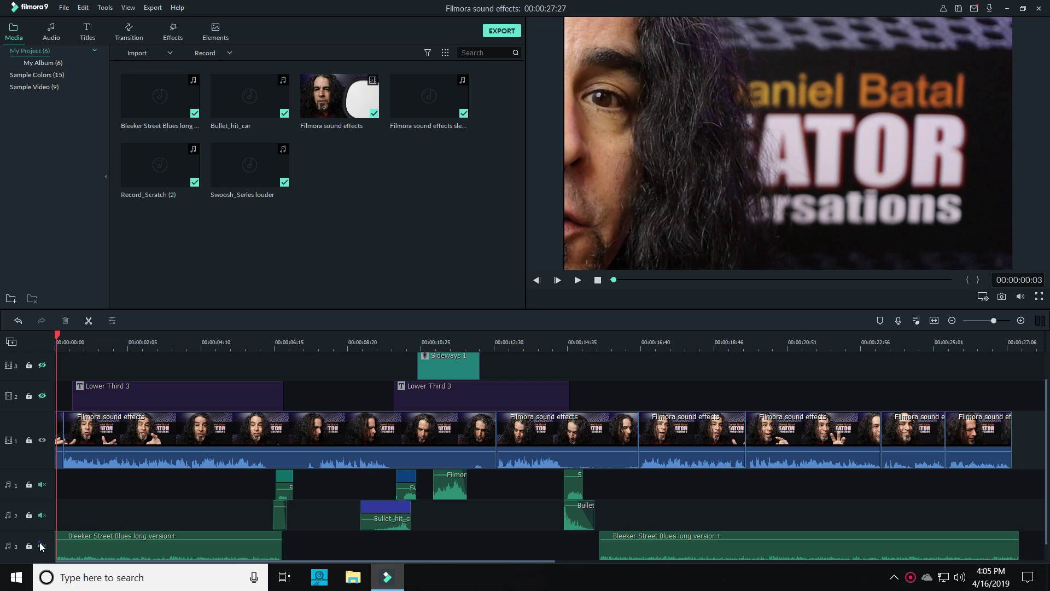
pyautogui.moveTo(58, 339); pyautogui.dragTo(411, 334)
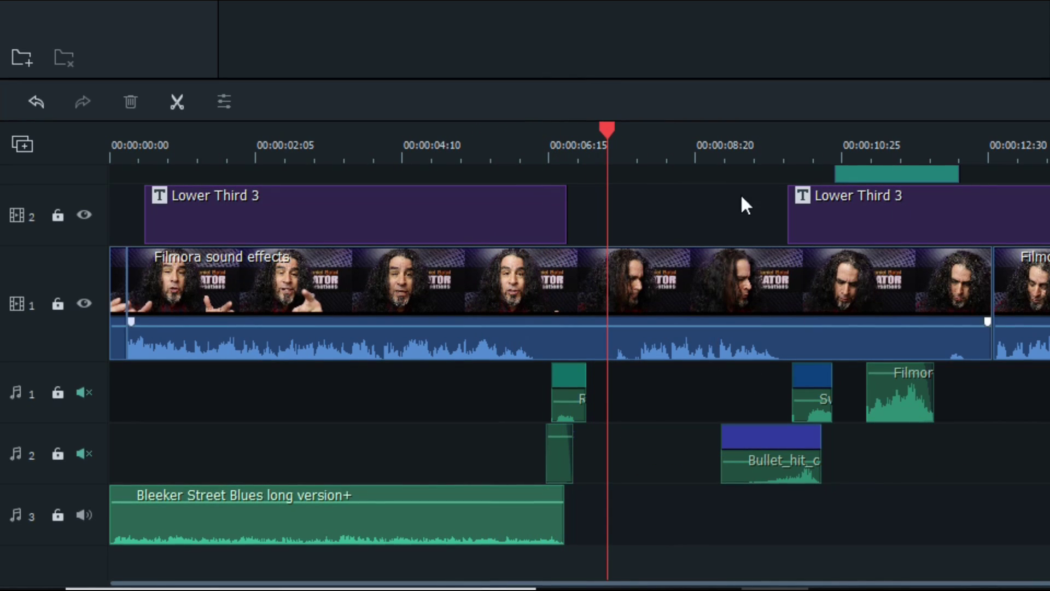
# Select the Swoosh_Series louder clip, zoom in near 6:15, and play from 6:11 to hear the Fast 2.00x scratch
pyautogui.moveTo(555, 131)
pyautogui.mouseDown()
pyautogui.moveTo(540, 134)
pyautogui.moveTo(563, 127)
pyautogui.mouseUp()
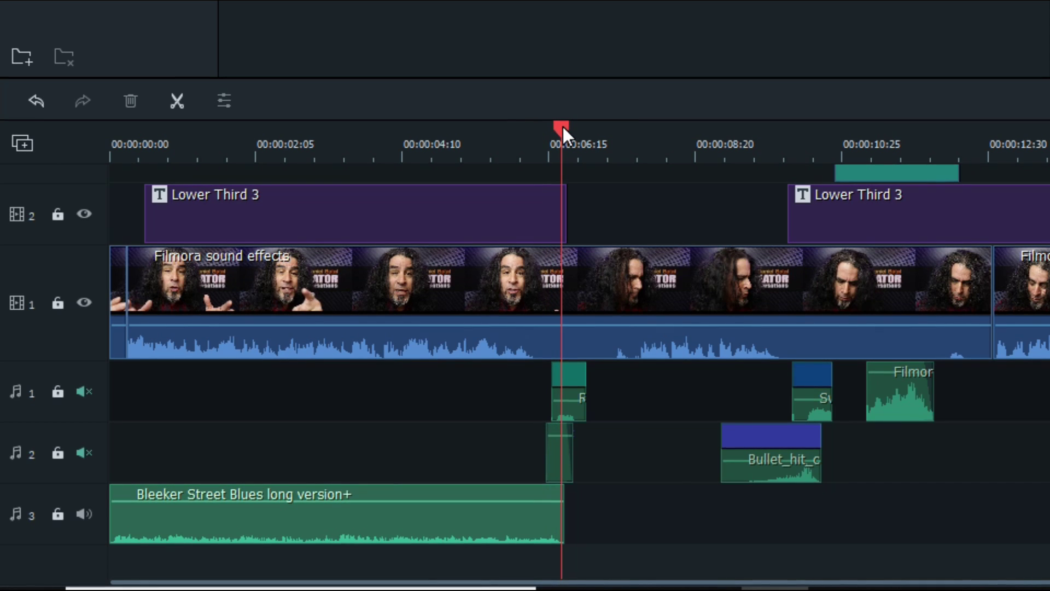
pyautogui.click(565, 462)
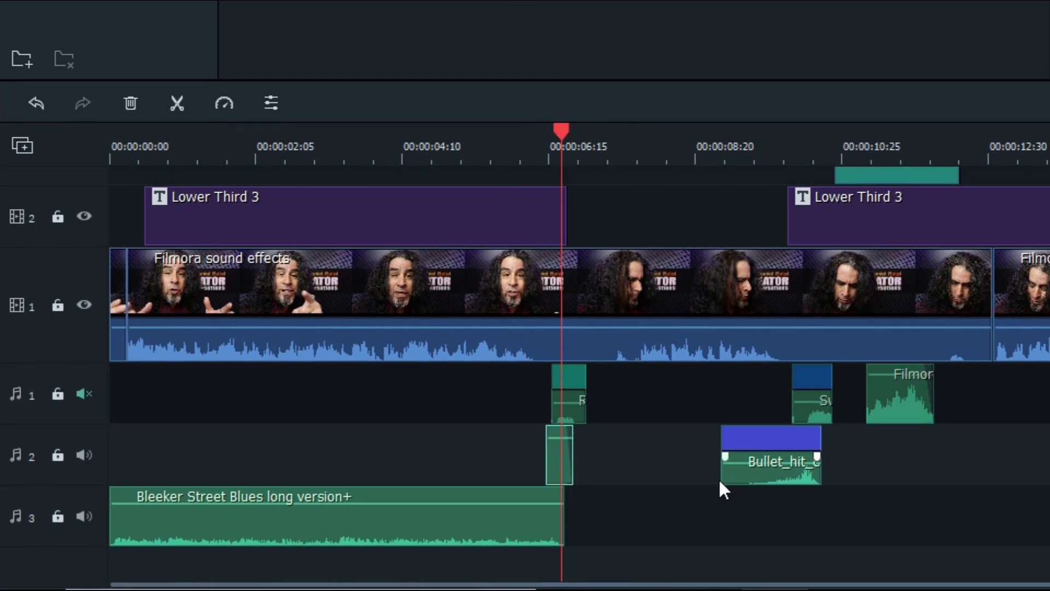
pyautogui.moveTo(704, 141); pyautogui.dragTo(944, 133)
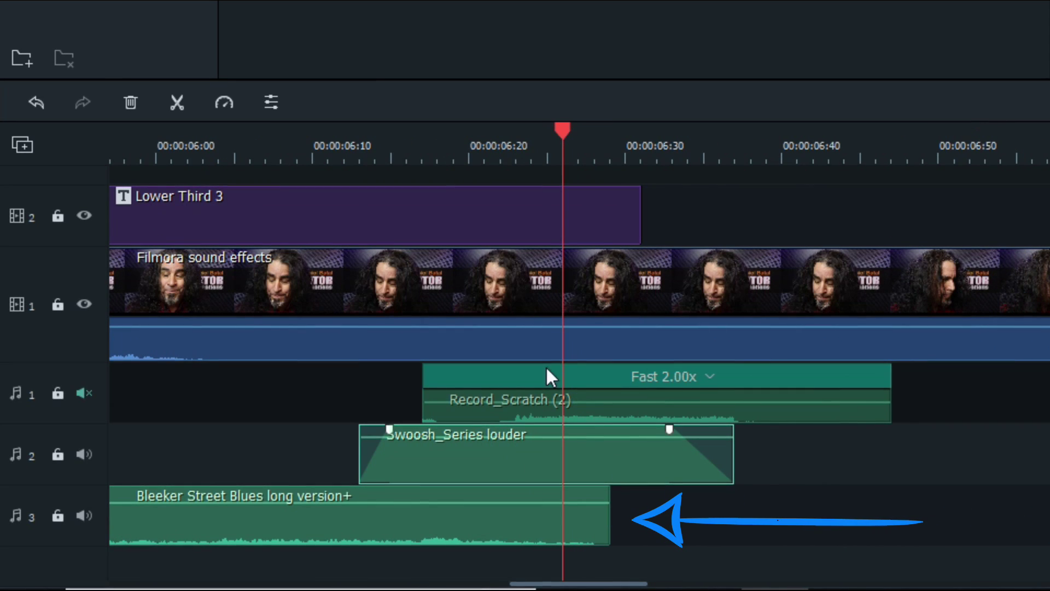
pyautogui.moveTo(562, 130); pyautogui.dragTo(354, 149)
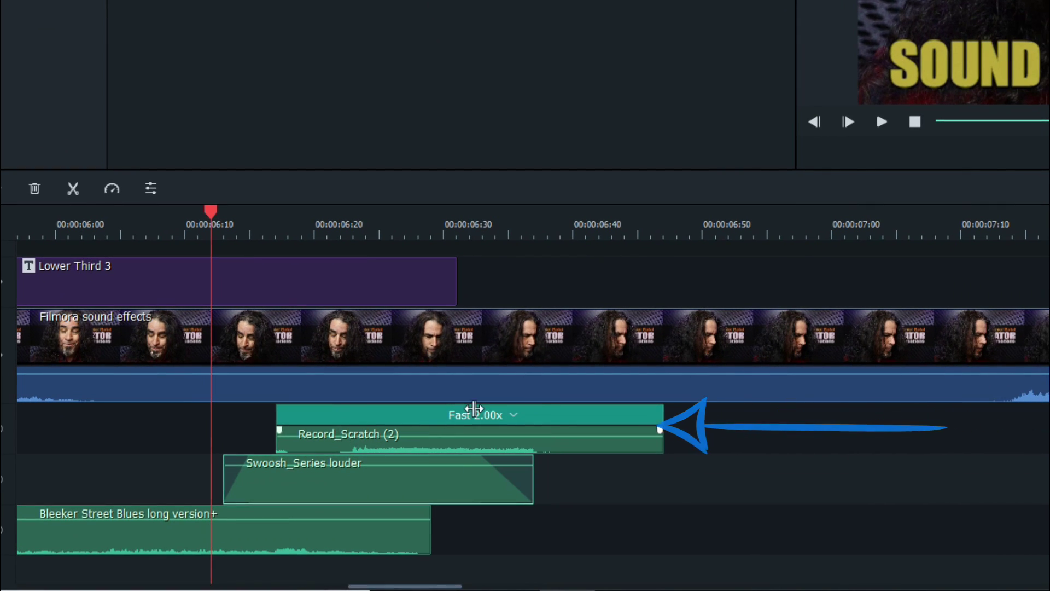
pyautogui.click(881, 118)
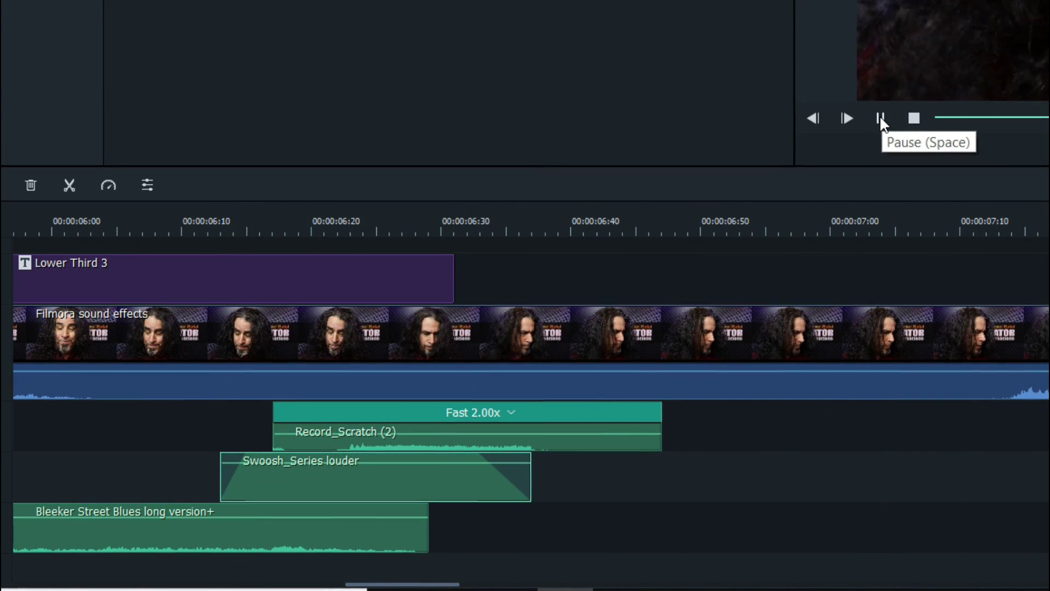
pyautogui.click(881, 118)
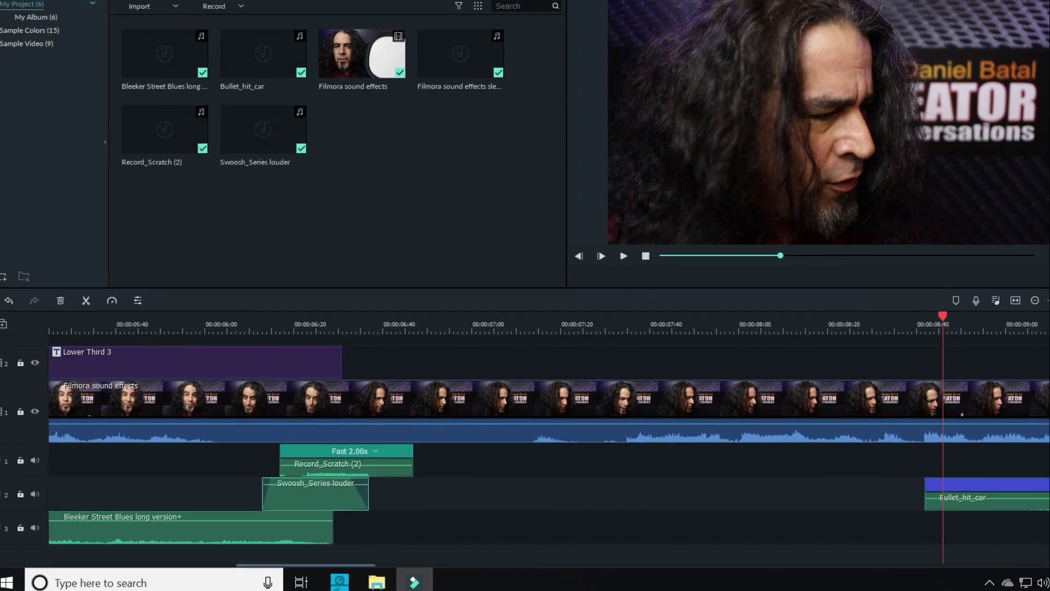
# Zoom out, scroll to Bullet_hit_car, play that stretch, and return the playhead to 00:00:08:46
pyautogui.moveTo(1031, 318); pyautogui.dragTo(1021, 319)
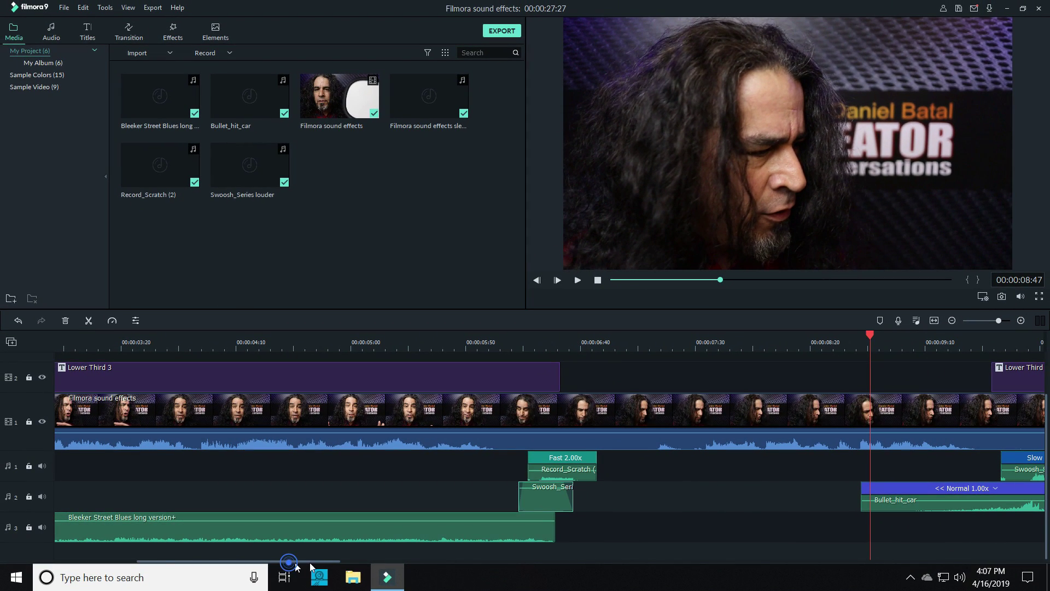
pyautogui.moveTo(297, 566); pyautogui.dragTo(401, 563)
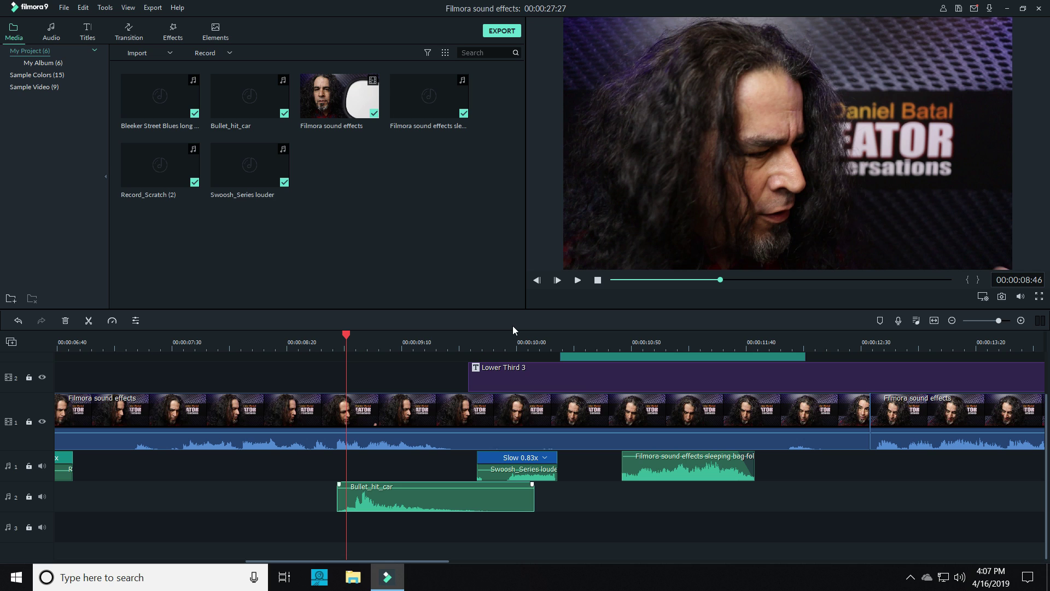
pyautogui.click(577, 280)
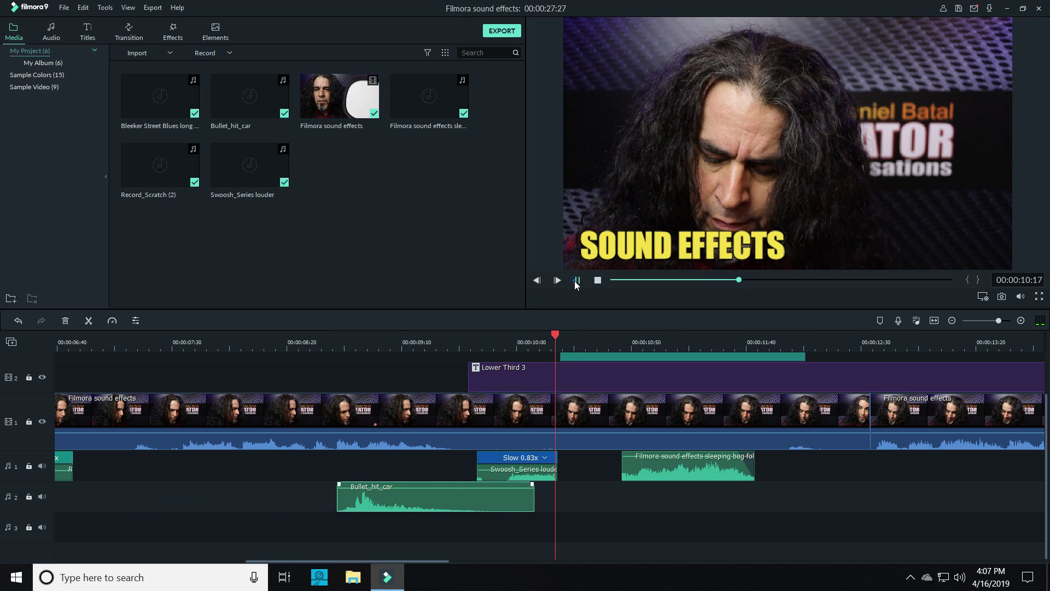
pyautogui.click(578, 280)
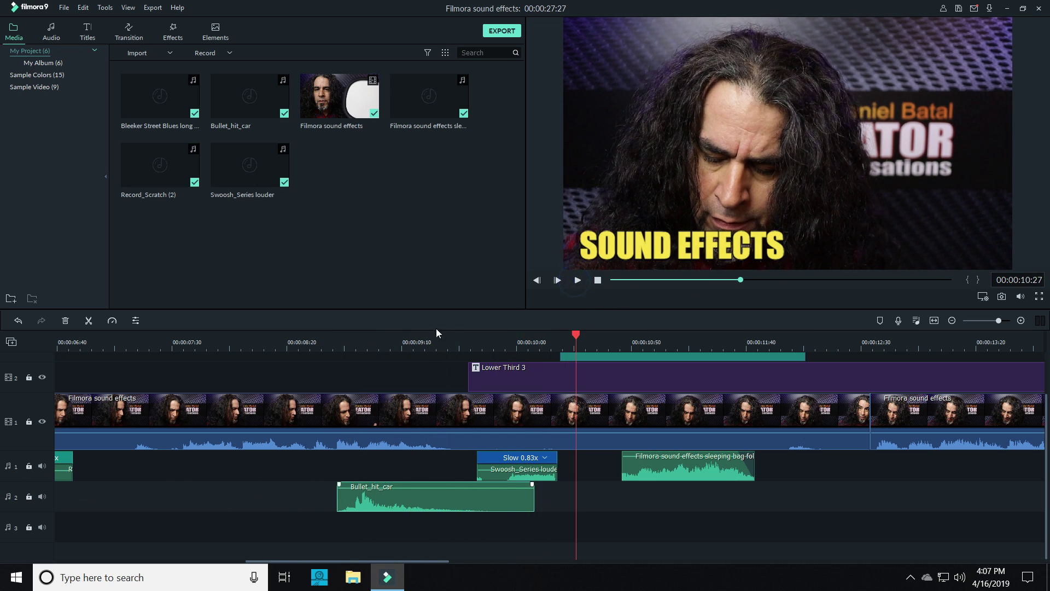
pyautogui.click(347, 344)
# Turn on Reverse Speed for Bullet_hit_car at 1.00x and preview the reversed bullet sound
pyautogui.rightClick(389, 501)
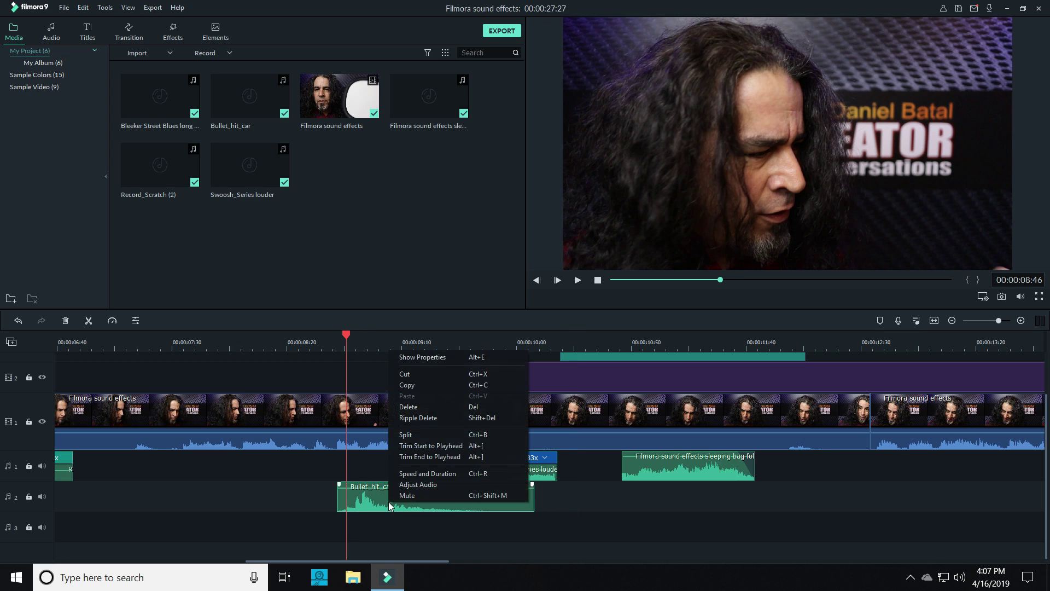
pyautogui.click(427, 473)
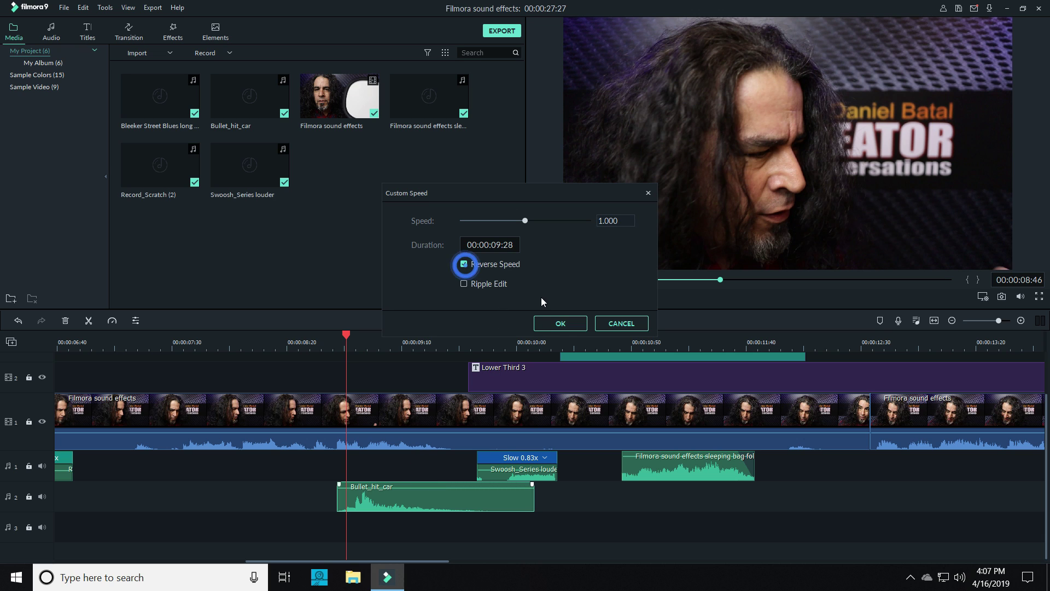
pyautogui.click(561, 323)
pyautogui.click(578, 280)
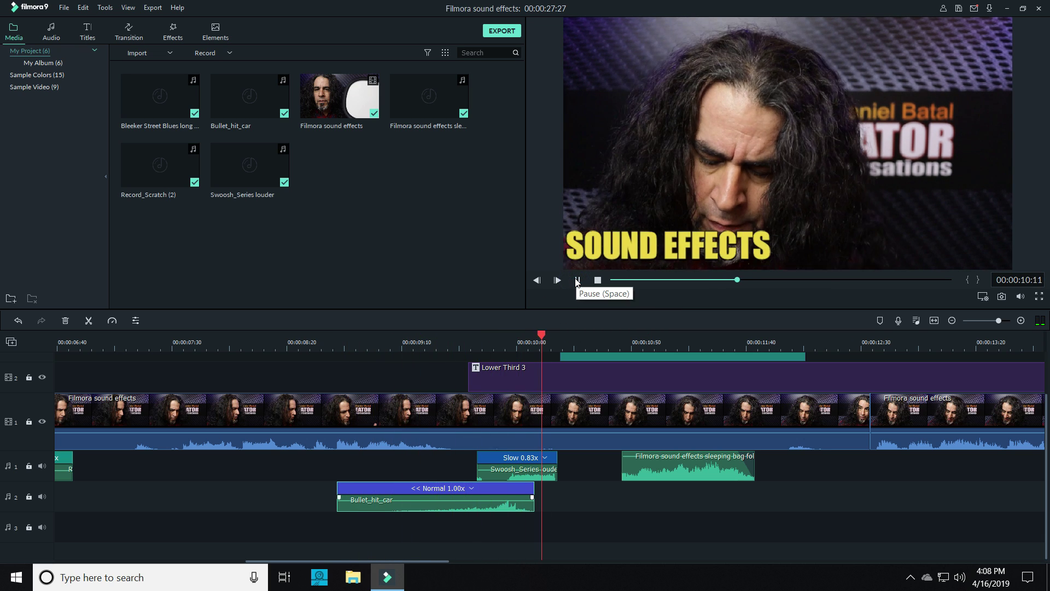
pyautogui.click(578, 280)
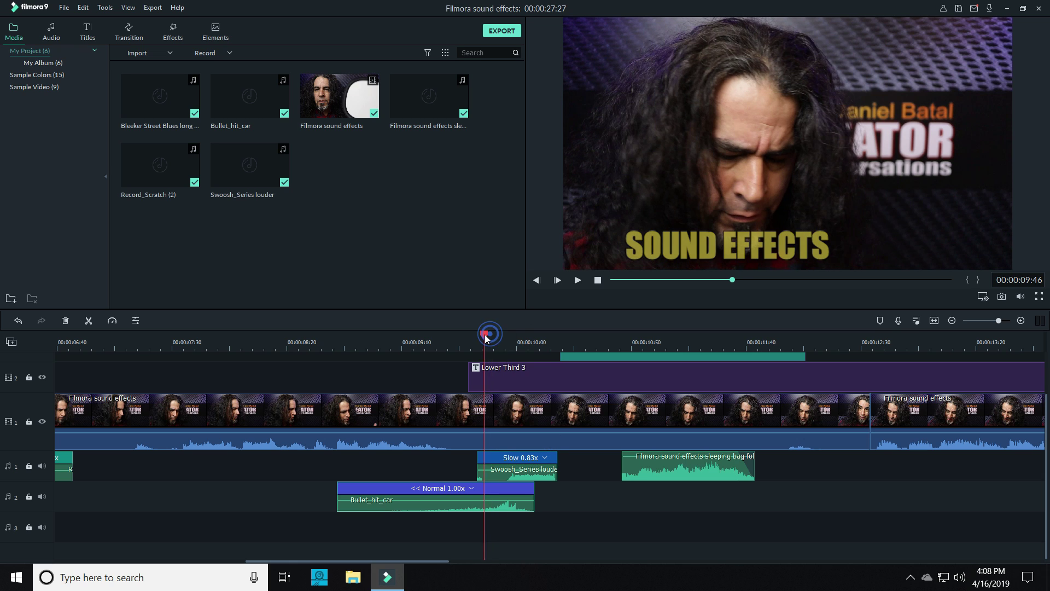
# Replay from about 9:45, set the playhead to 10:43, and switch the library to Effects
pyautogui.moveTo(490, 337); pyautogui.dragTo(481, 338)
pyautogui.click(577, 280)
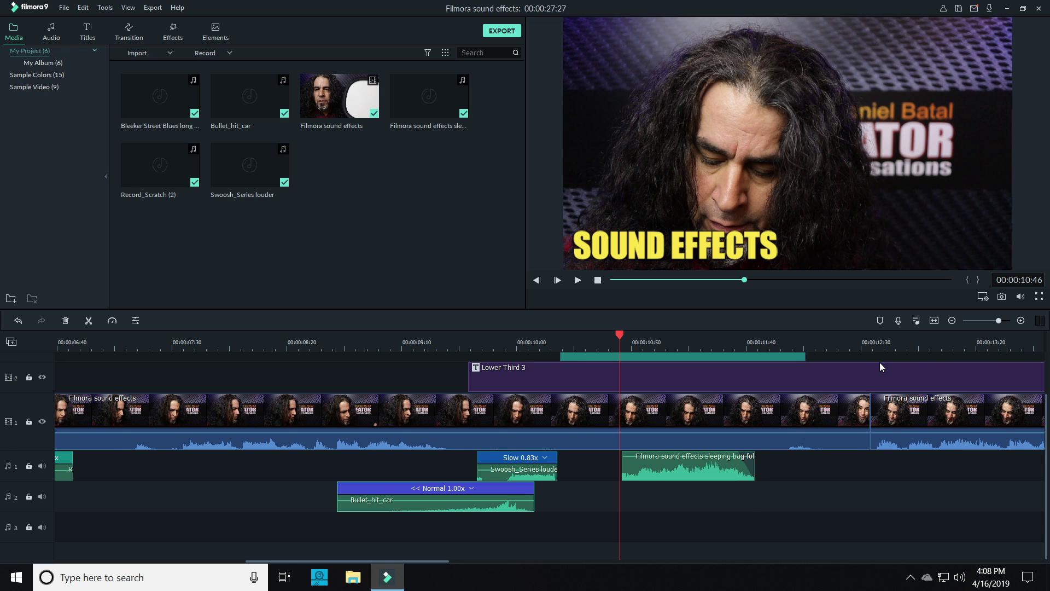
pyautogui.scroll(1, 880, 362)
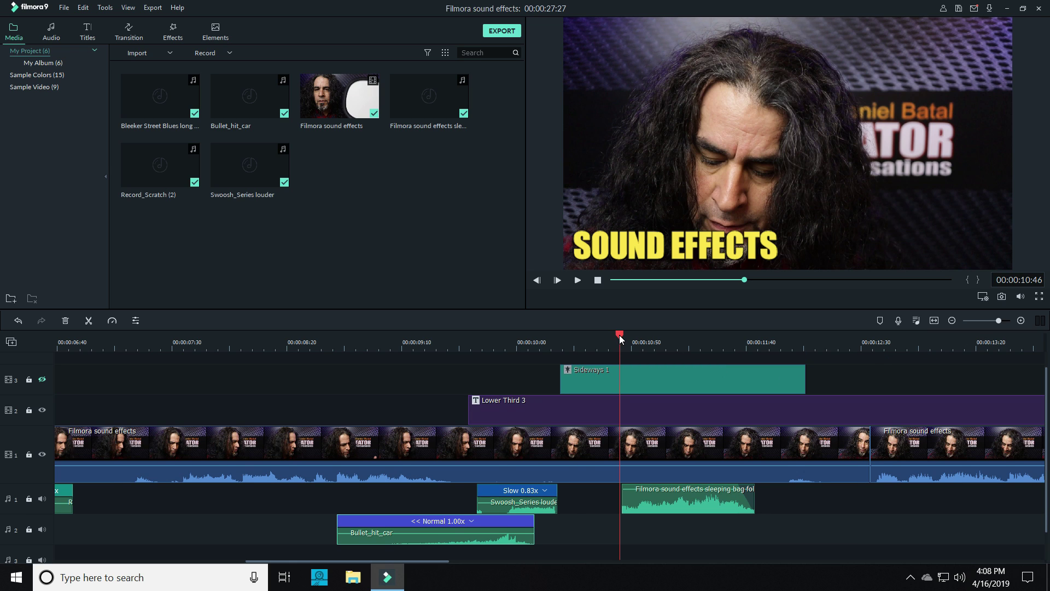
pyautogui.moveTo(620, 335); pyautogui.dragTo(615, 336)
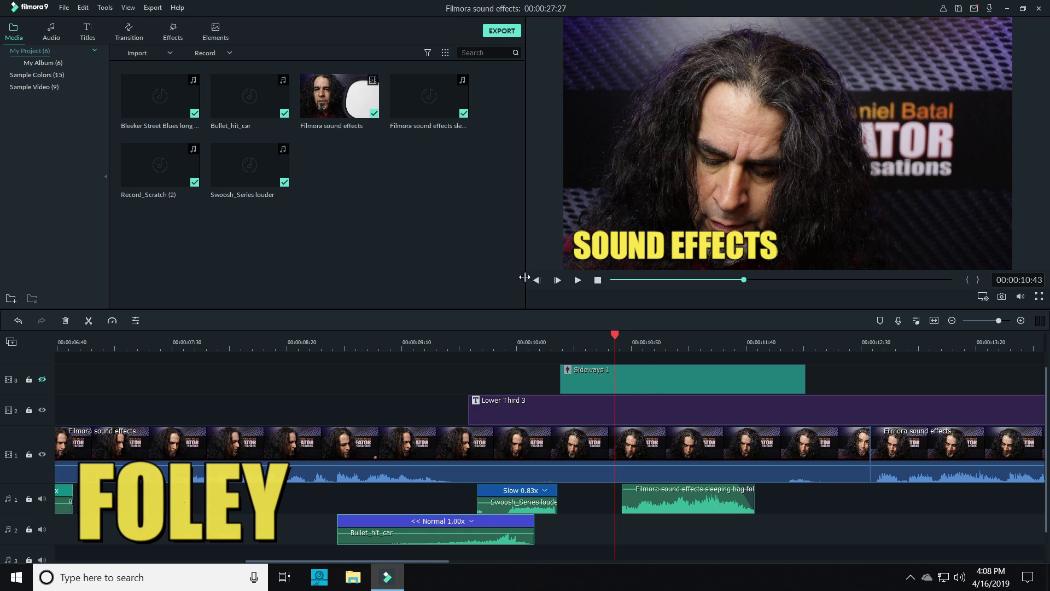
pyautogui.click(173, 38)
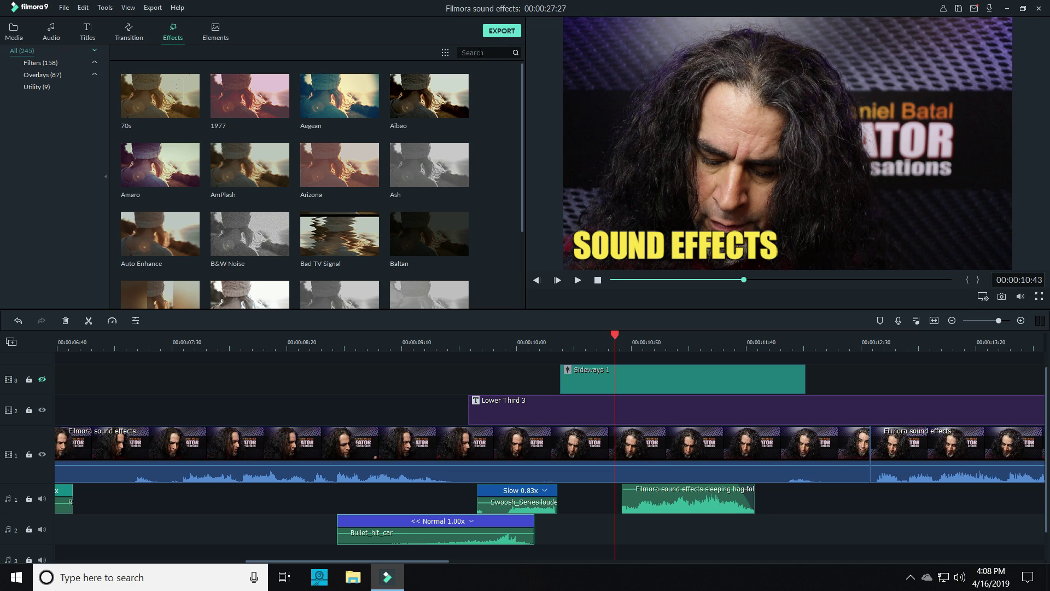
# Search 'shak', then show the Filters > Shake filters and drag Sideways 1 onto video track 3
pyautogui.click(484, 53)
pyautogui.write('shake')
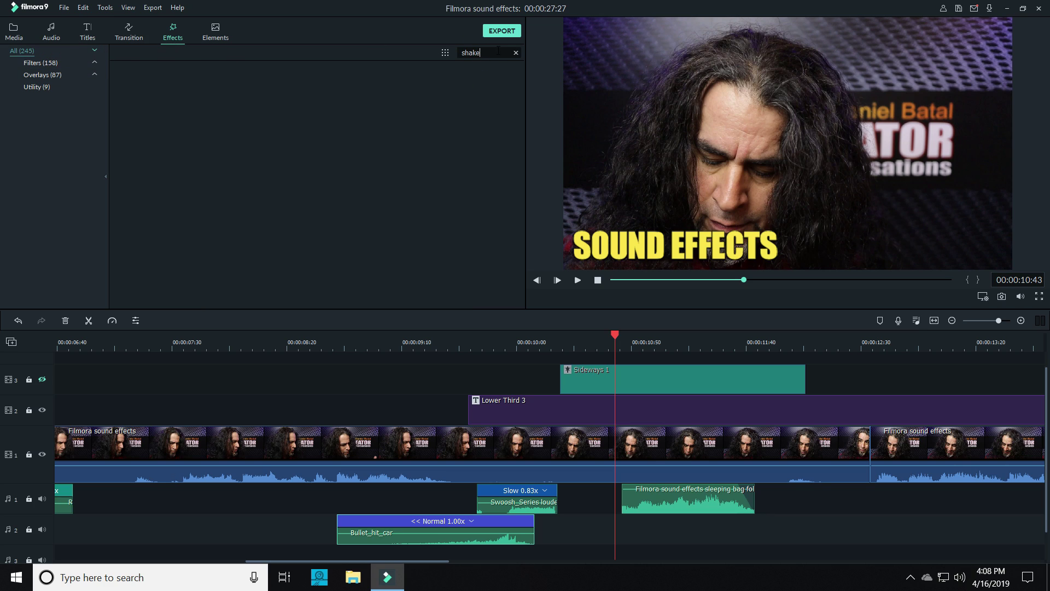
pyautogui.press('BackSpace')
pyautogui.press('BackSpace')
pyautogui.press('BackSpace')
pyautogui.press('BackSpace')
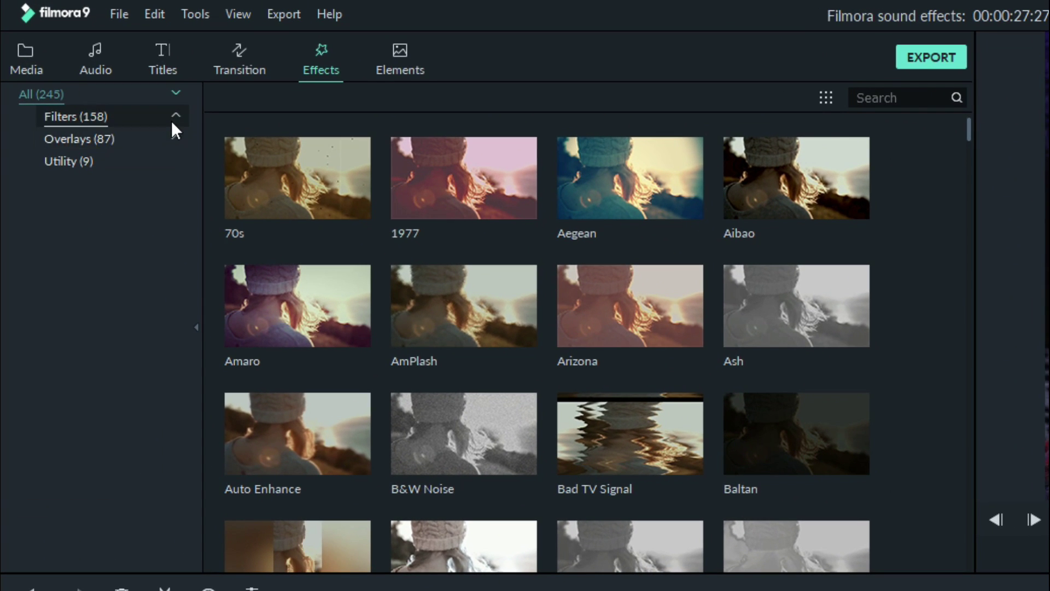
pyautogui.click(174, 115)
pyautogui.click(104, 139)
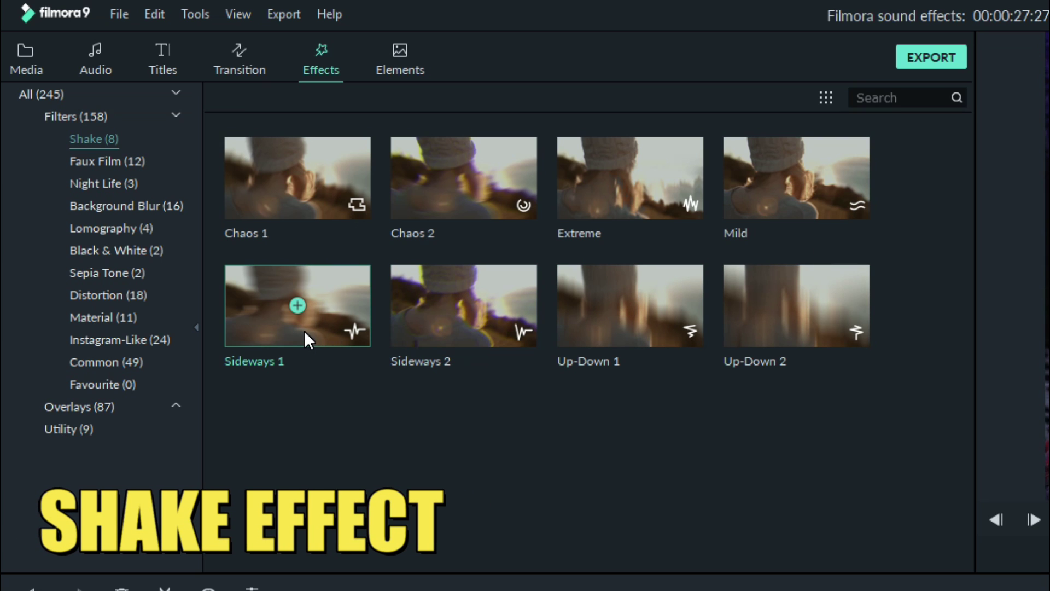
pyautogui.moveTo(305, 331); pyautogui.dragTo(824, 550)
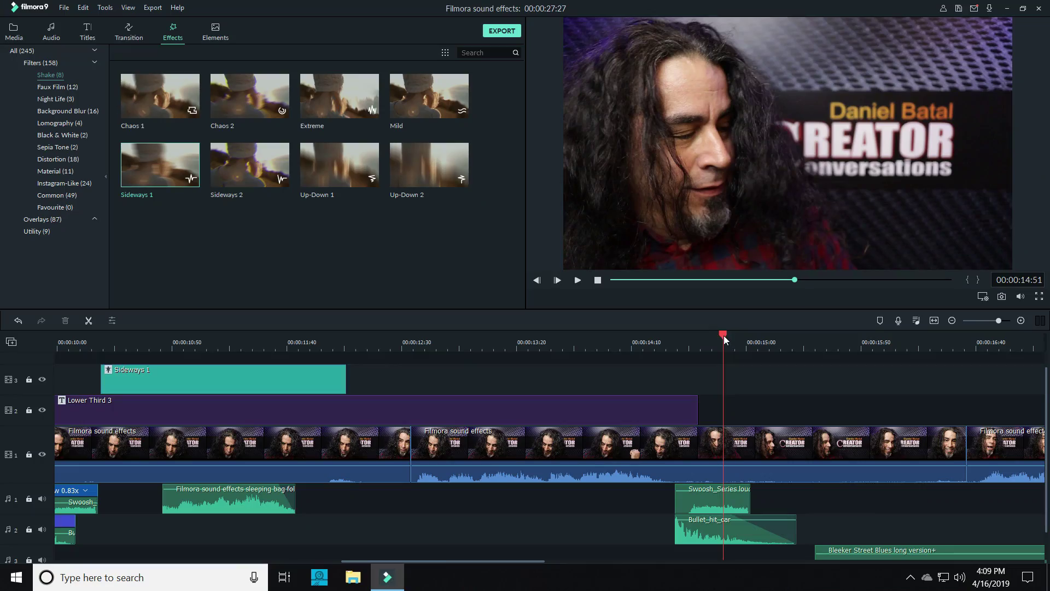
pyautogui.moveTo(723, 336); pyautogui.dragTo(752, 335)
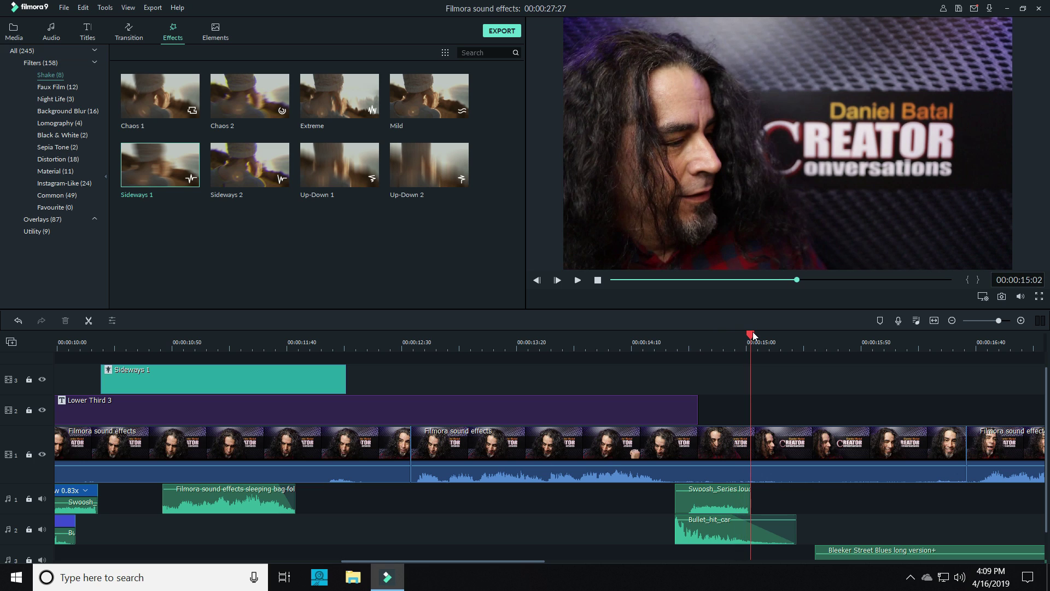
pyautogui.click(675, 338)
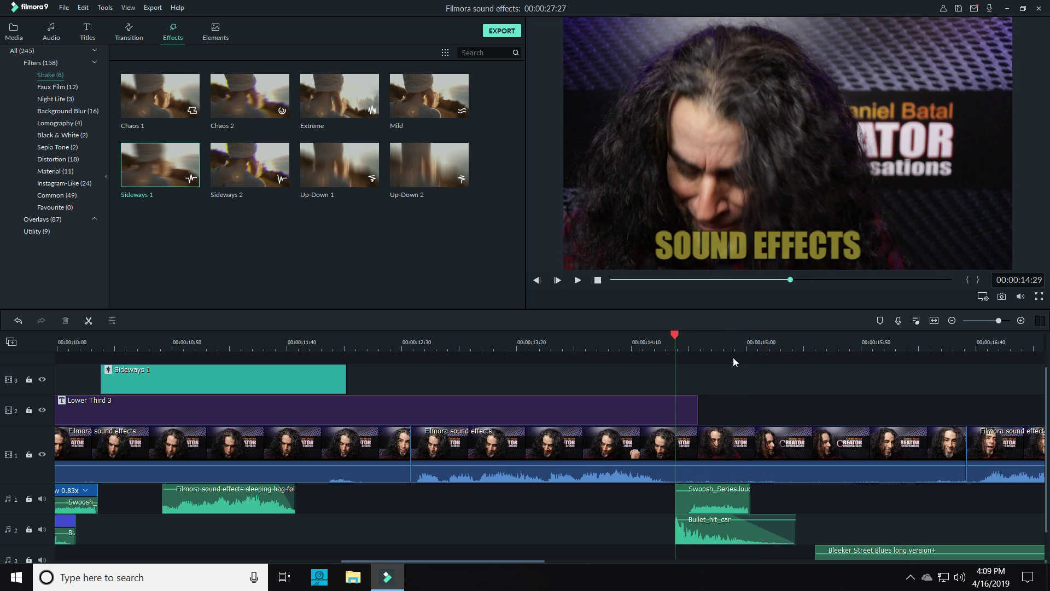
pyautogui.scroll(-1, 742, 414)
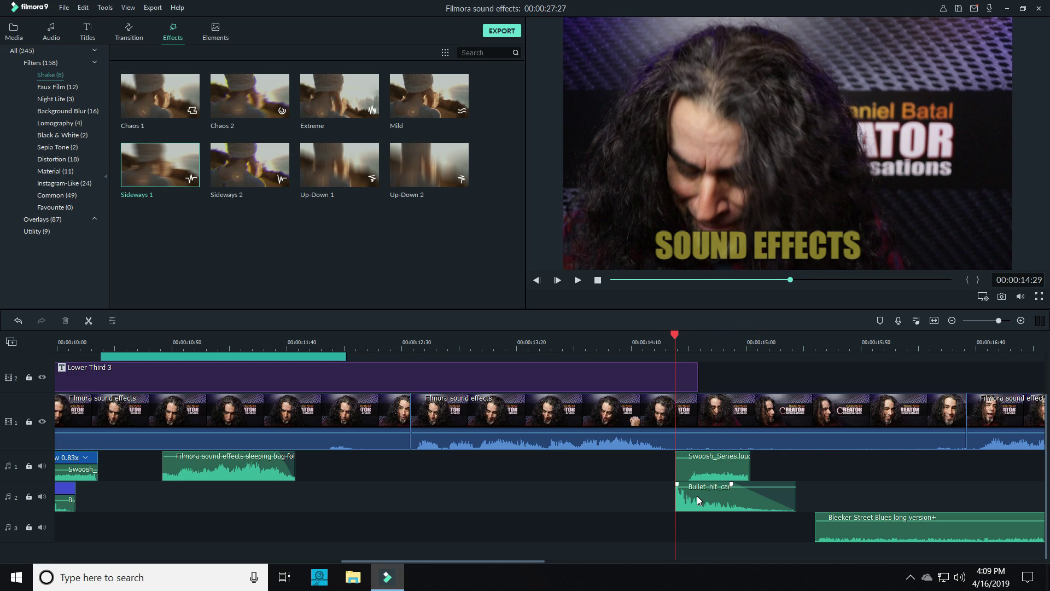
pyautogui.click(577, 280)
pyautogui.click(577, 280)
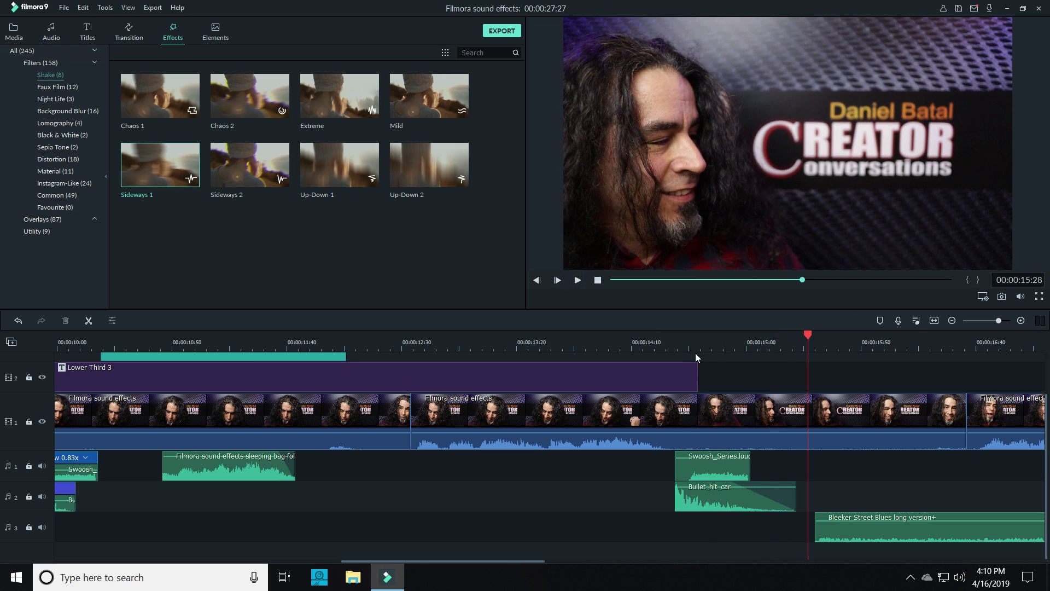
pyautogui.click(675, 349)
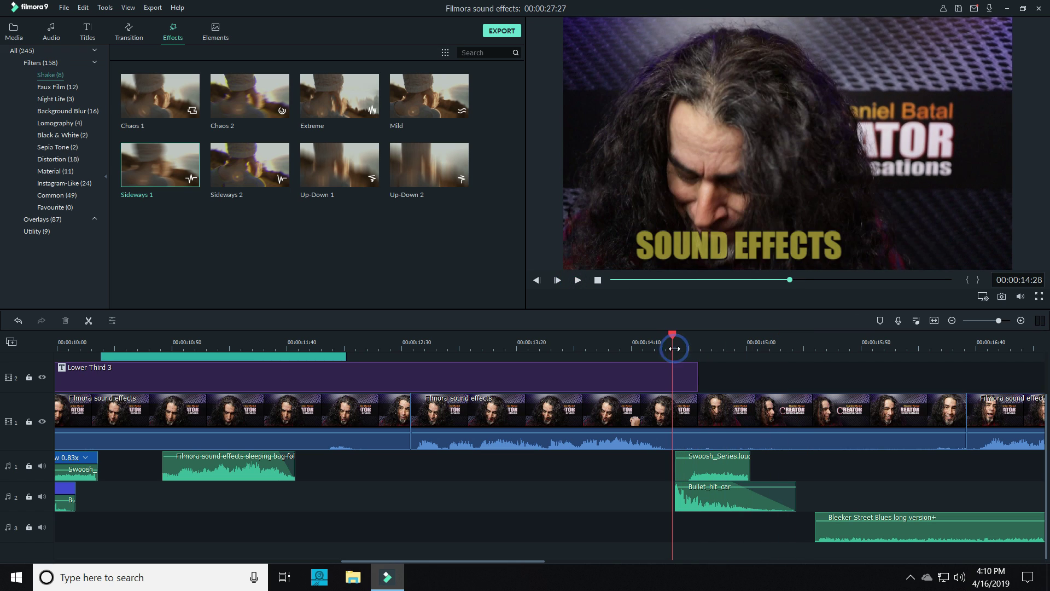
pyautogui.click(578, 280)
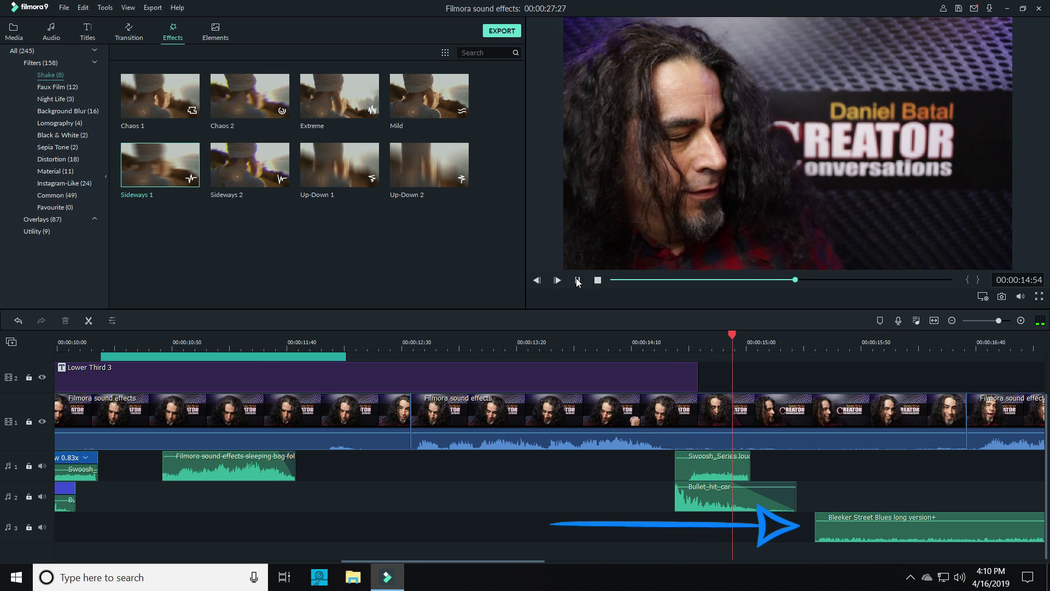
pyautogui.click(578, 281)
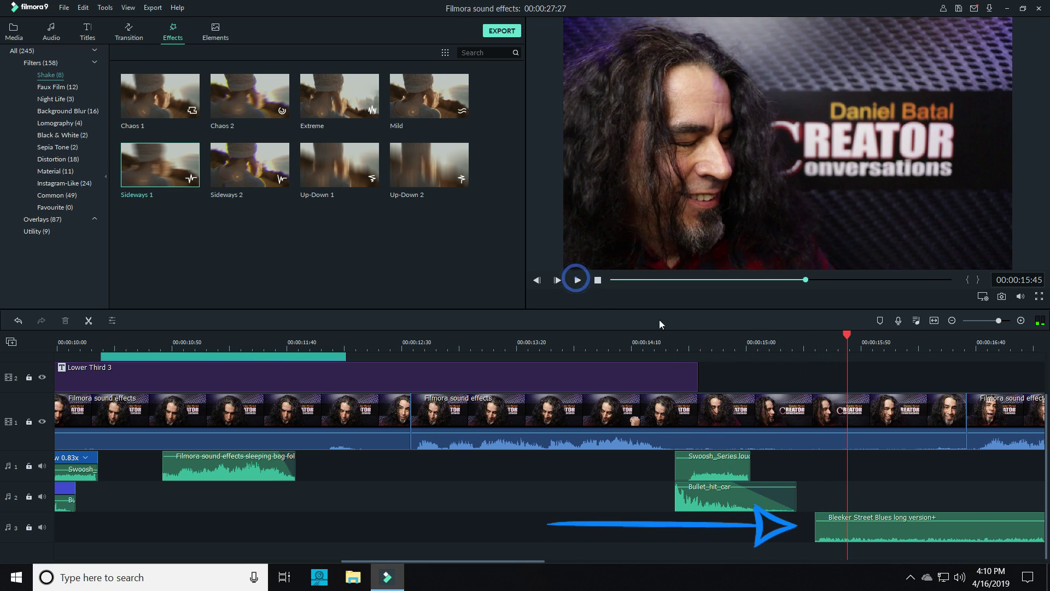
pyautogui.click(668, 347)
pyautogui.click(576, 281)
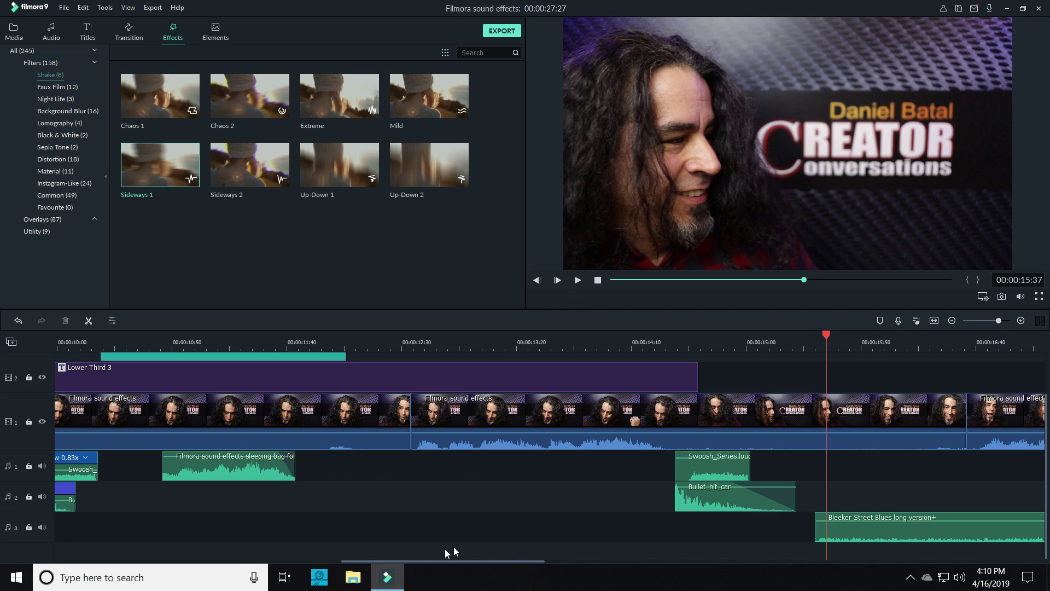
pyautogui.moveTo(458, 562); pyautogui.dragTo(603, 562)
pyautogui.click(553, 346)
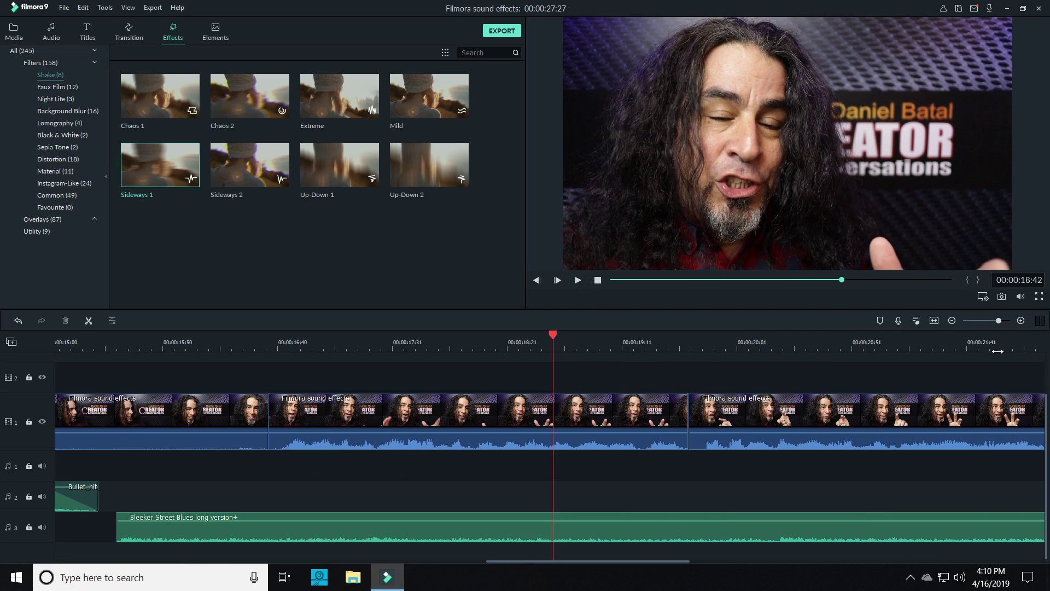